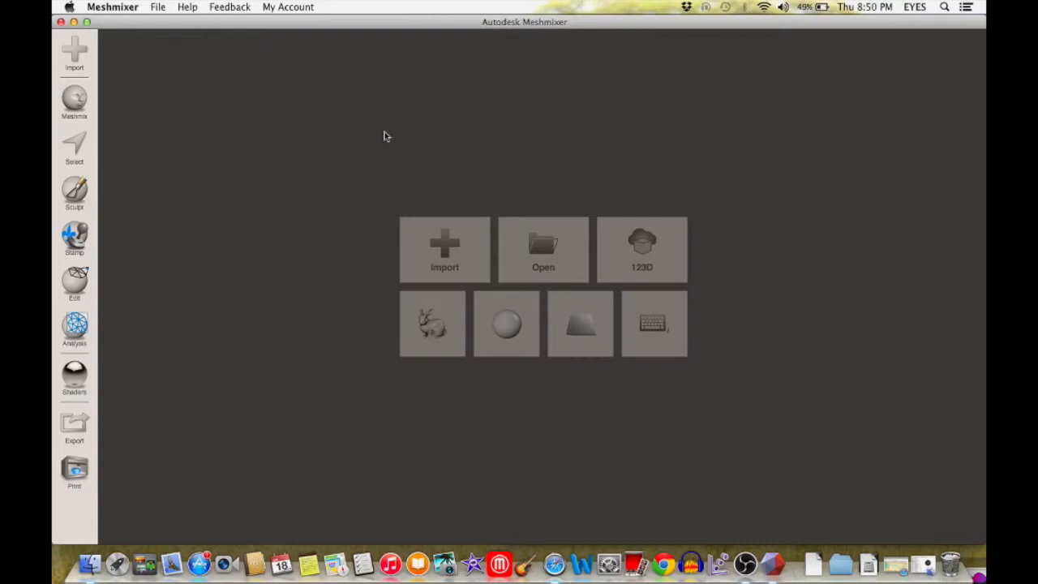
Step: Import the gremlin.obj mesh from the models folder
click(459, 257)
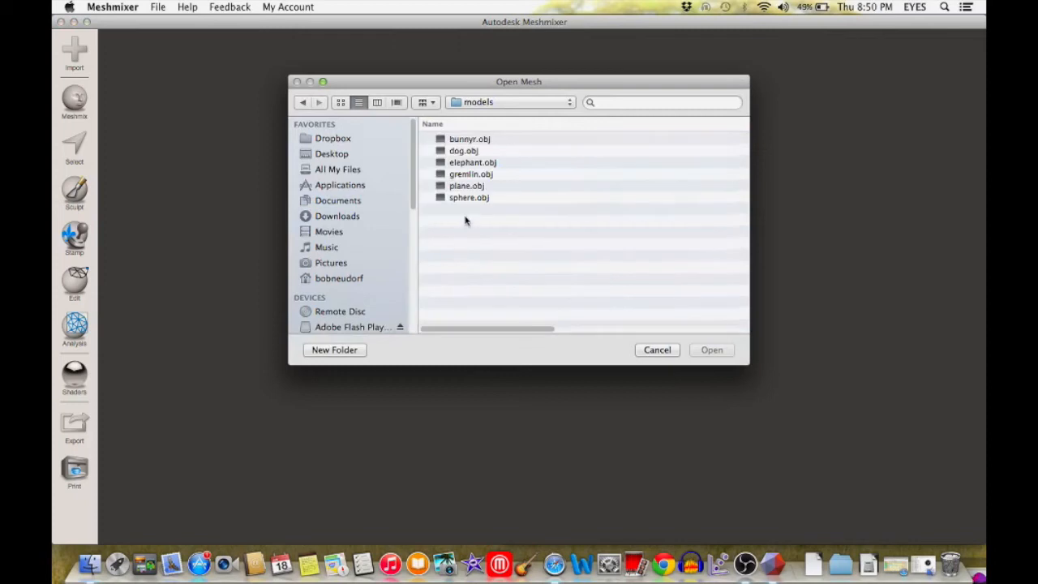
double_click(478, 175)
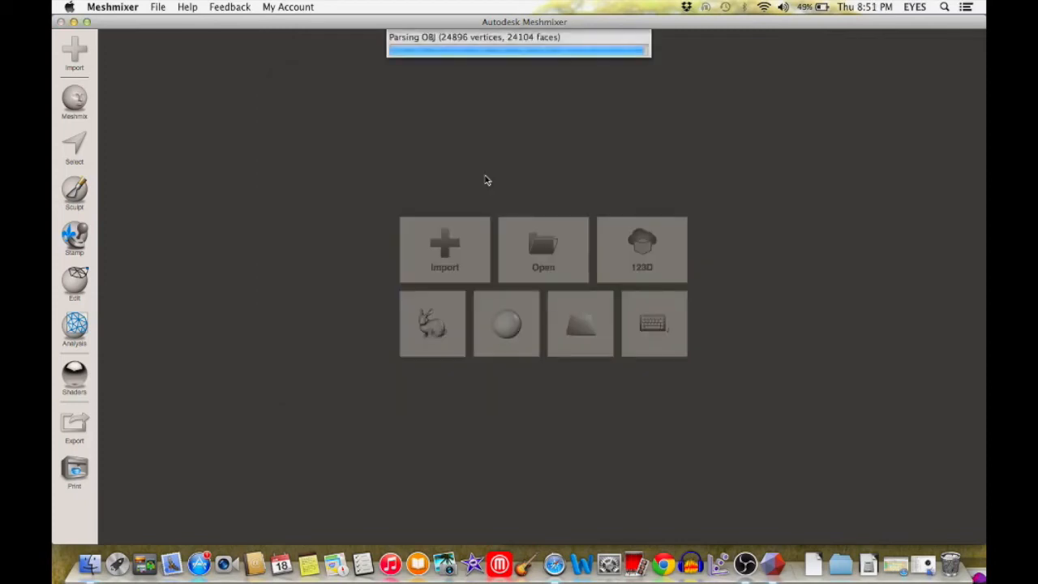
Step: Examine the imported gremlin from several angles, focusing on the front of its head and upper body
right_drag(593, 293, 798, 261)
right_drag(593, 264, 664, 267)
scroll(572, 197, down, 3)
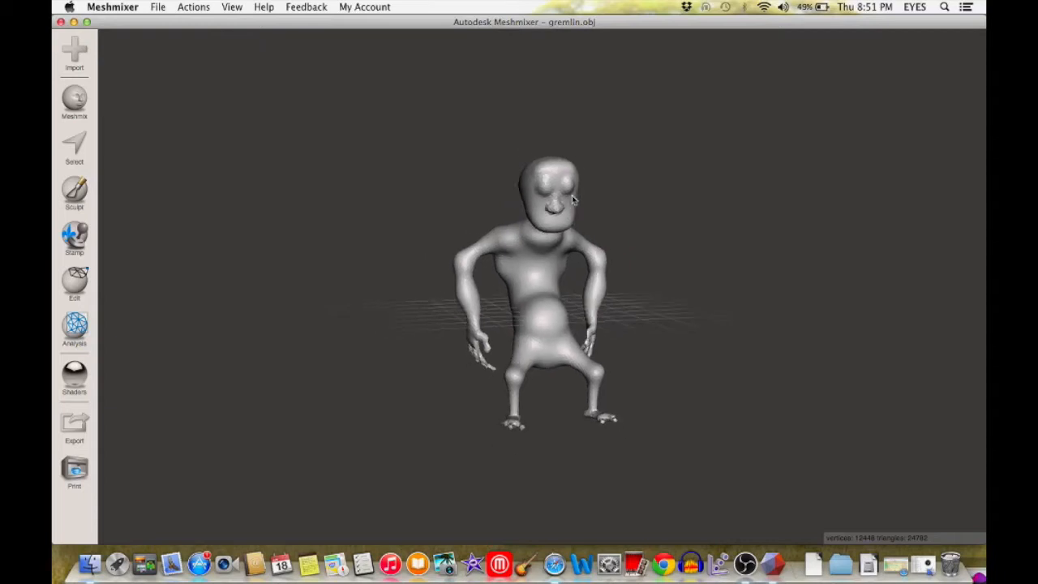
scroll(572, 196, up, 7)
right_drag(577, 188, 597, 209)
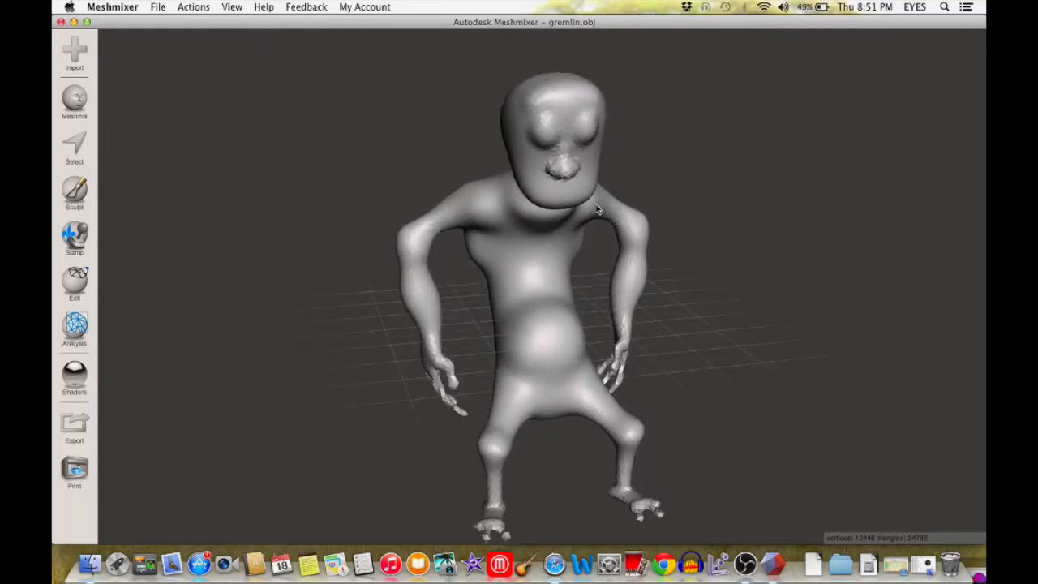
scroll(570, 187, down, 2)
scroll(565, 185, up, 5)
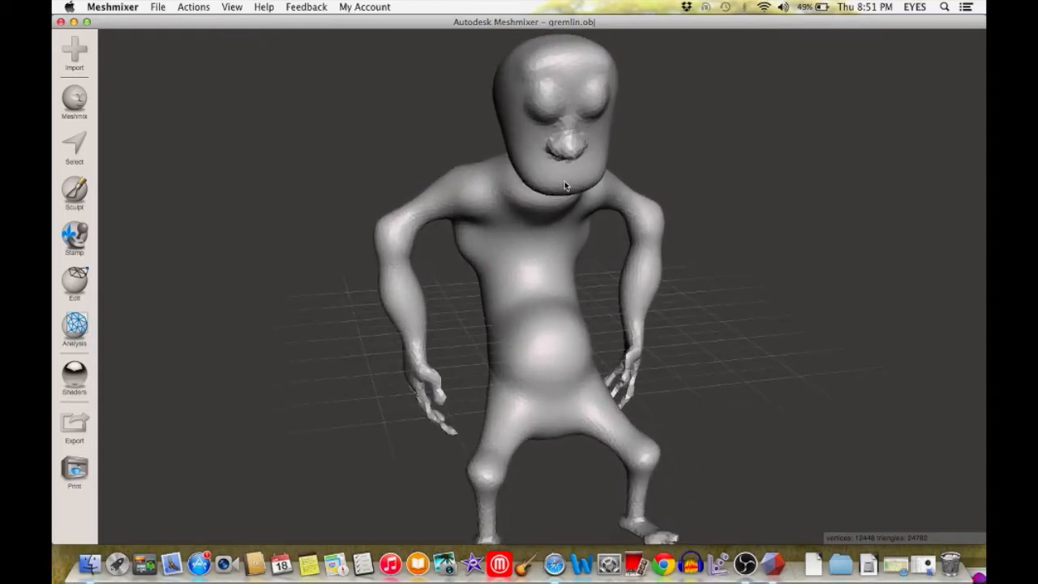
right_drag(565, 197, 548, 226)
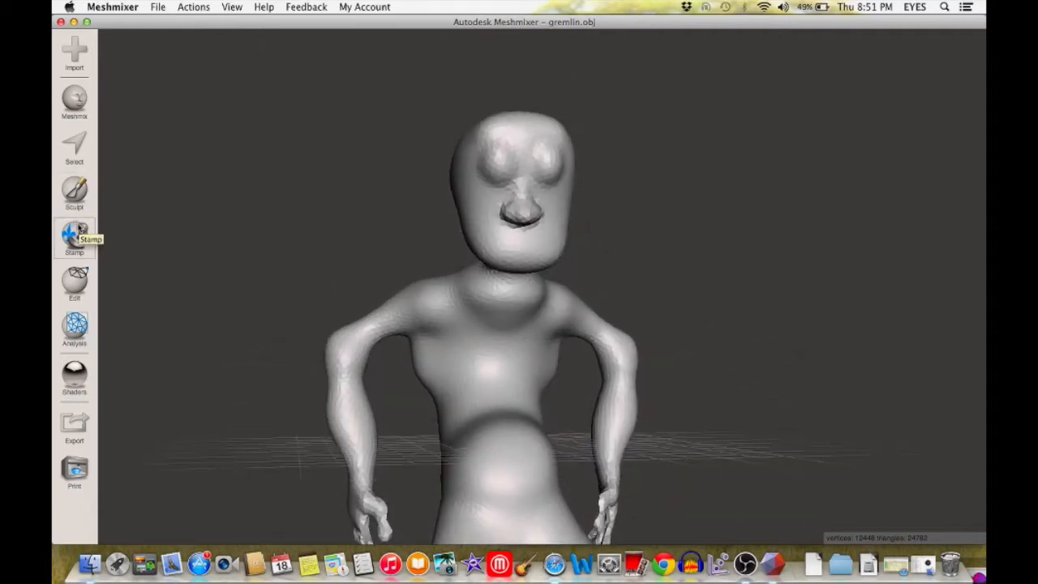
Step: Swell the gremlin's chin and jaw using the Inflate sculpting brush at strength 83 and size 55
click(75, 190)
click(144, 72)
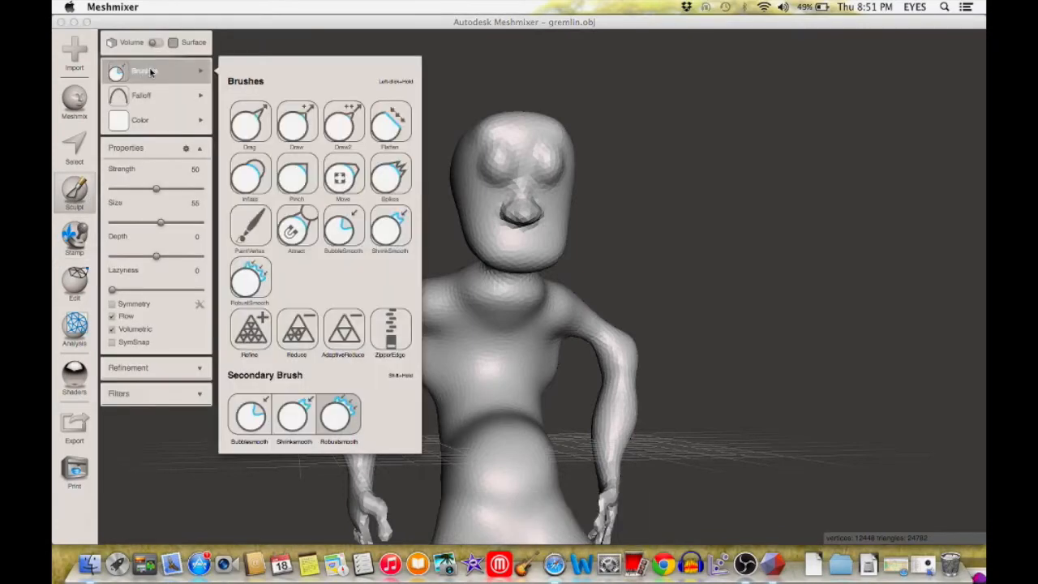
click(256, 180)
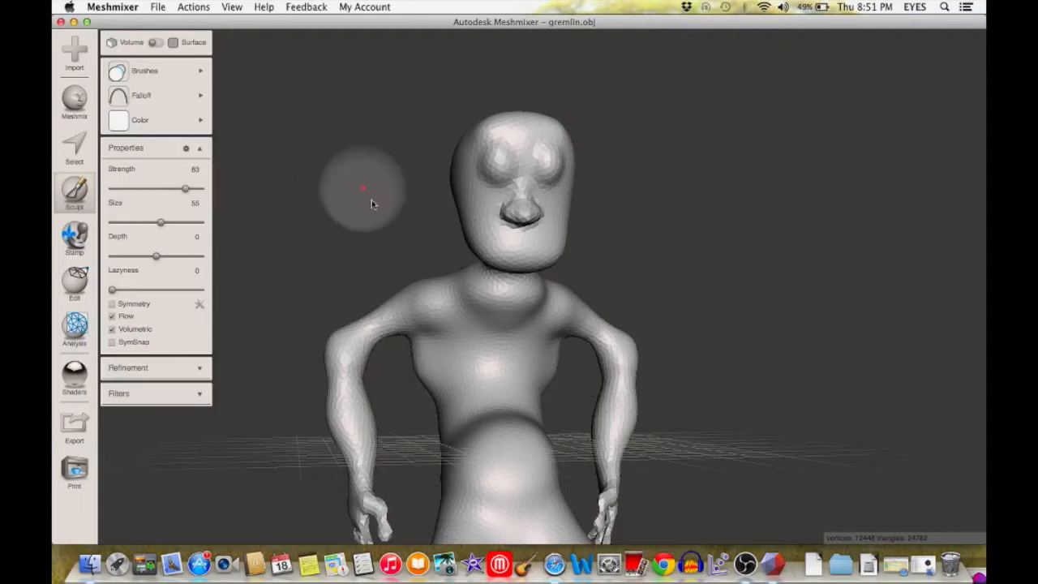
scroll(526, 263, up, 5)
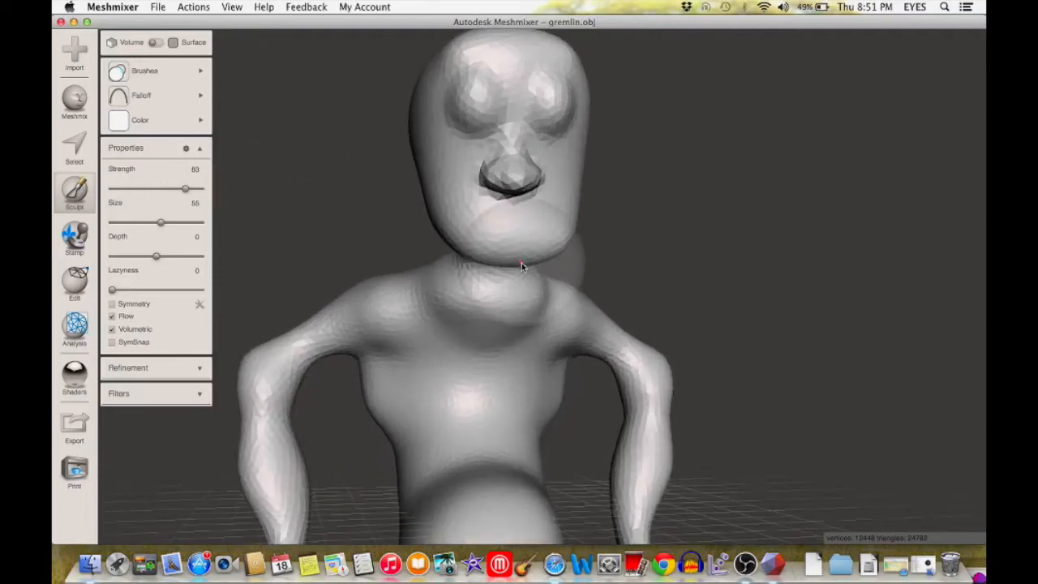
scroll(521, 263, up, 1)
right_drag(506, 227, 503, 197)
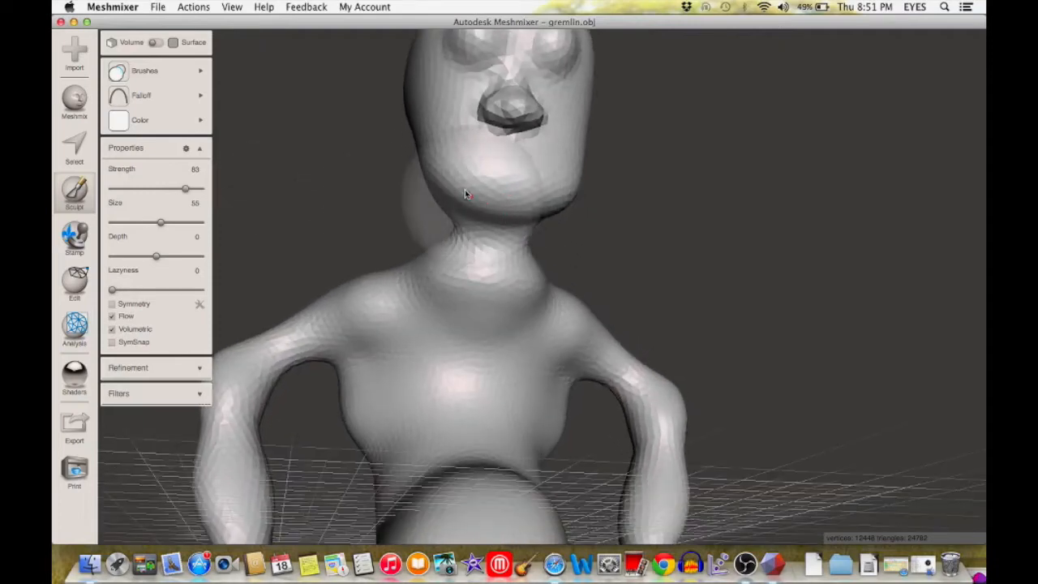
mouse_move(496, 195)
mouse_down()
mouse_move(492, 204)
mouse_move(552, 209)
mouse_move(463, 225)
mouse_move(540, 224)
mouse_move(538, 270)
mouse_move(528, 237)
mouse_move(540, 225)
mouse_move(541, 284)
mouse_move(520, 200)
mouse_move(549, 260)
mouse_up()
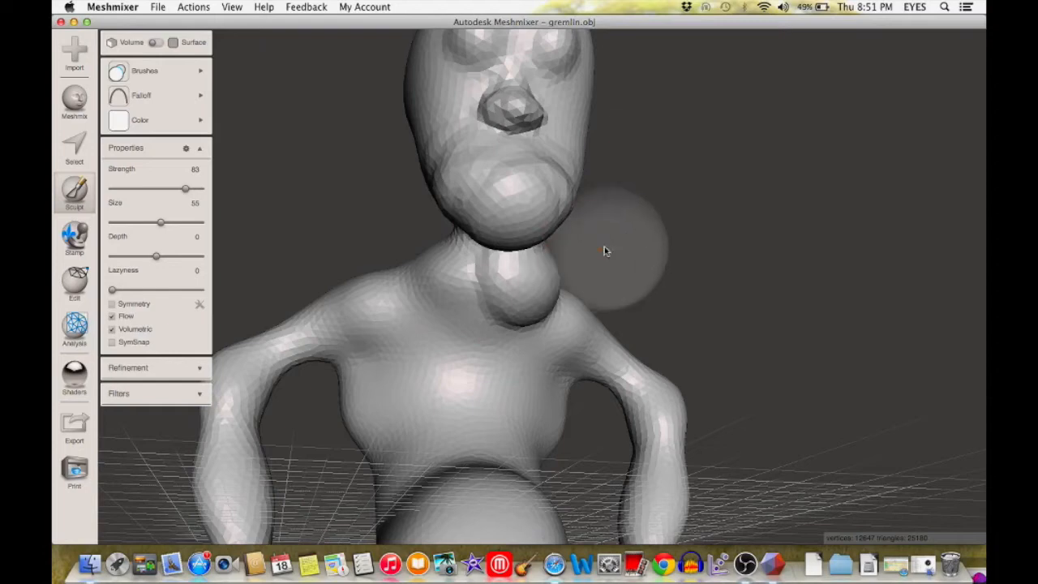
Step: Undo the inflated bulge on the neck and continue inflating the chin downward
click(192, 7)
click(201, 29)
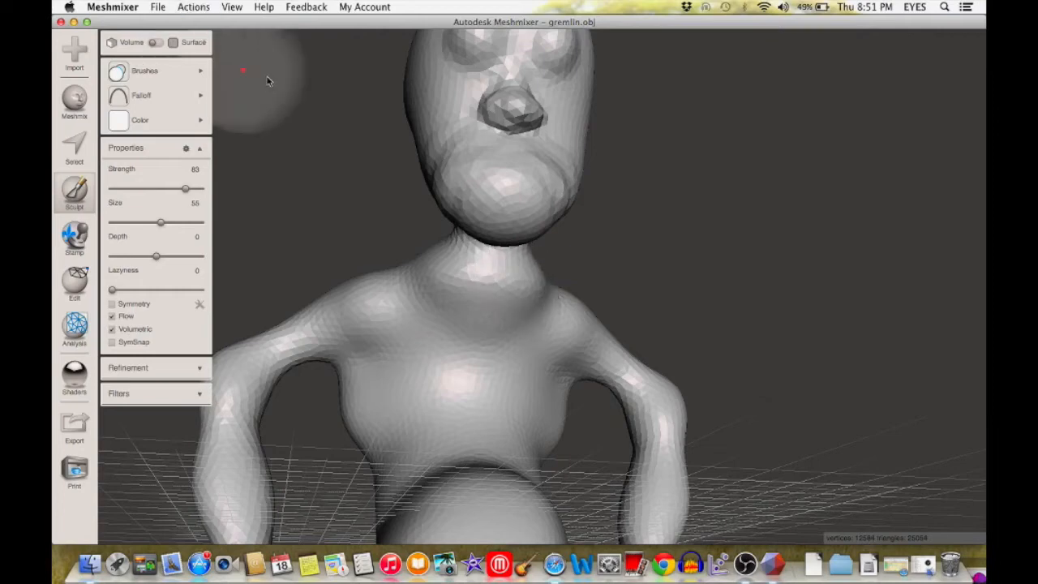
mouse_move(483, 218)
right_down()
mouse_move(489, 267)
mouse_move(478, 180)
mouse_move(528, 178)
mouse_move(486, 192)
mouse_move(500, 238)
right_up()
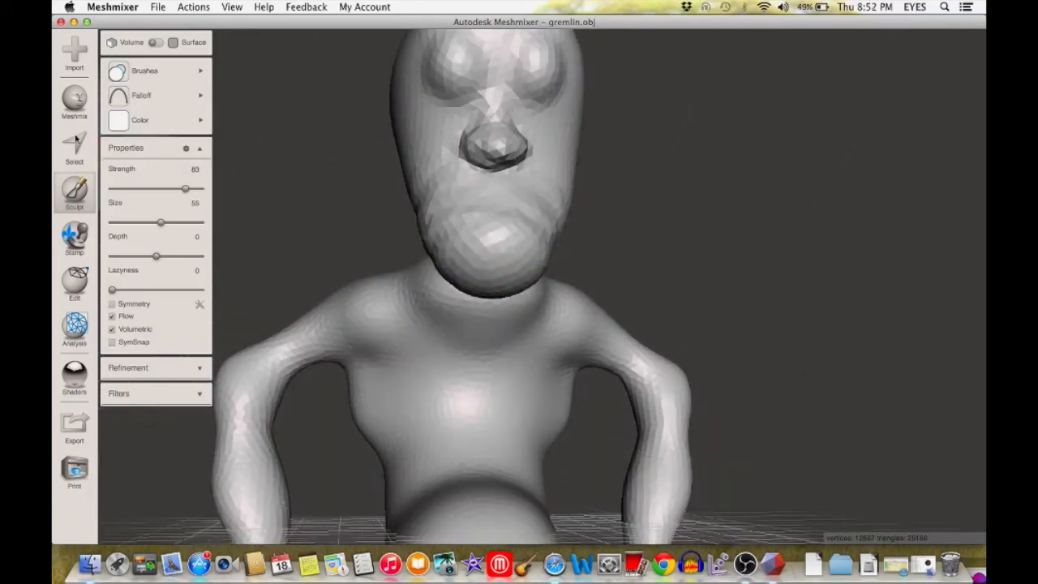
Step: Smooth the enlarged chin with the BubbleSmooth brush at strength 50 and size 55
mouse_move(150, 77)
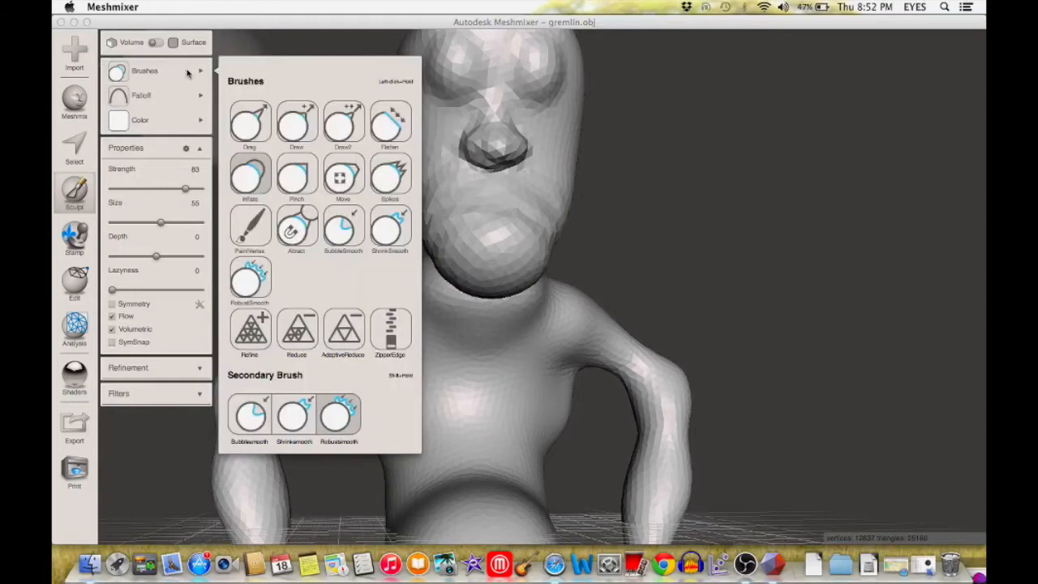
click(347, 226)
mouse_move(519, 267)
mouse_down()
mouse_move(505, 238)
mouse_move(477, 235)
mouse_move(514, 230)
mouse_move(495, 255)
mouse_up()
mouse_move(496, 289)
right_down()
mouse_move(497, 311)
mouse_move(542, 295)
mouse_move(496, 301)
right_up()
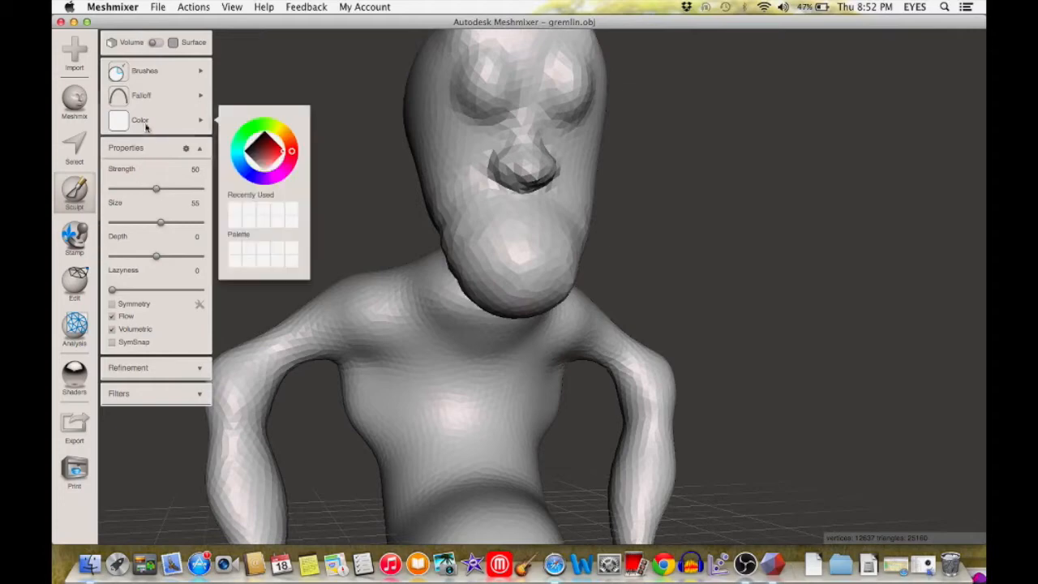
Step: Sculpt a curved lower lip across the chin using the Draw brush at strength 100, size 17 and depth -7
mouse_move(123, 114)
mouse_move(119, 95)
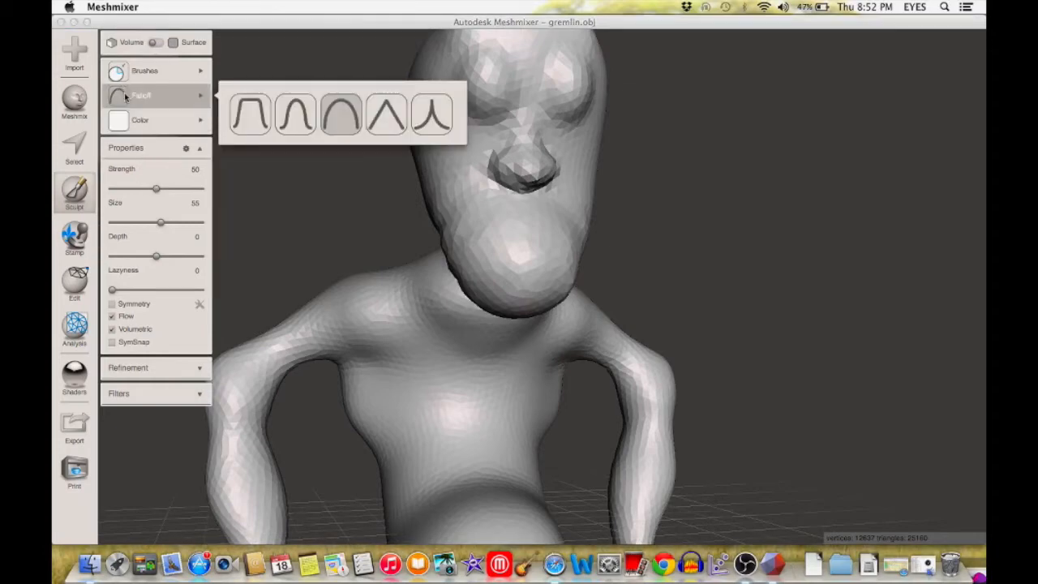
mouse_move(130, 75)
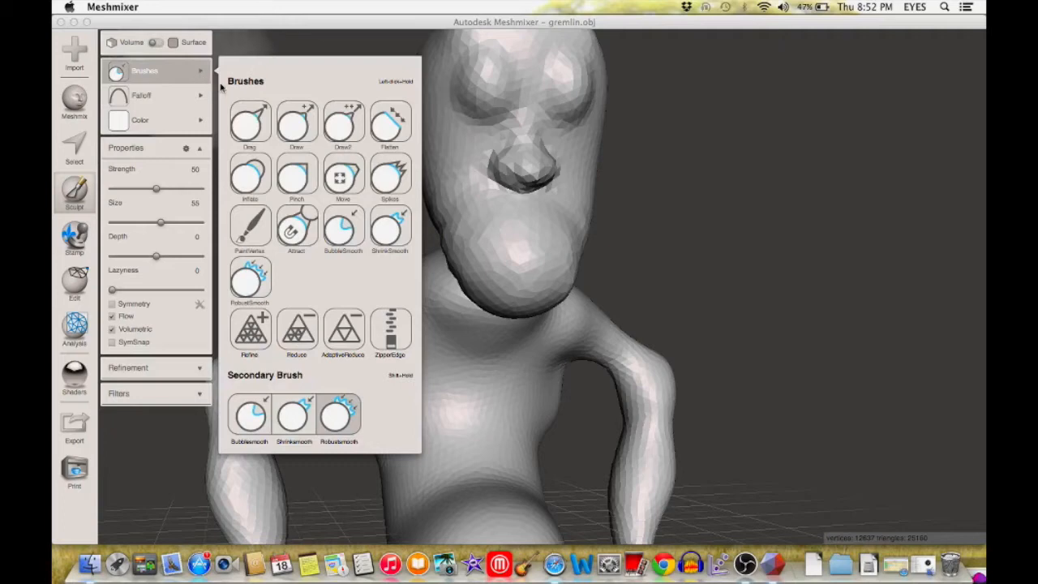
click(291, 122)
drag(159, 227, 138, 230)
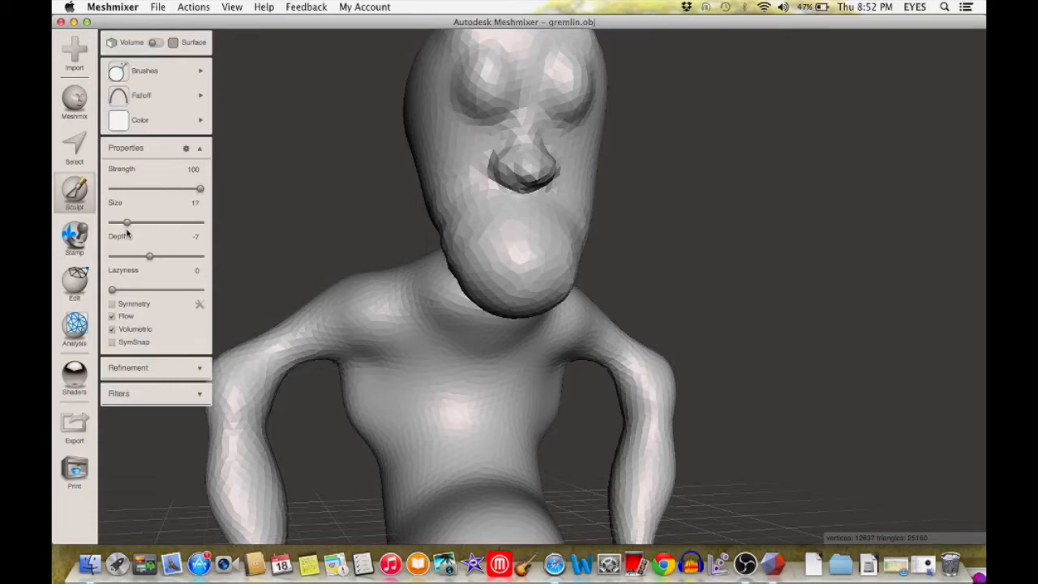
mouse_move(492, 243)
mouse_down()
mouse_move(505, 270)
mouse_move(562, 270)
mouse_move(544, 274)
mouse_up()
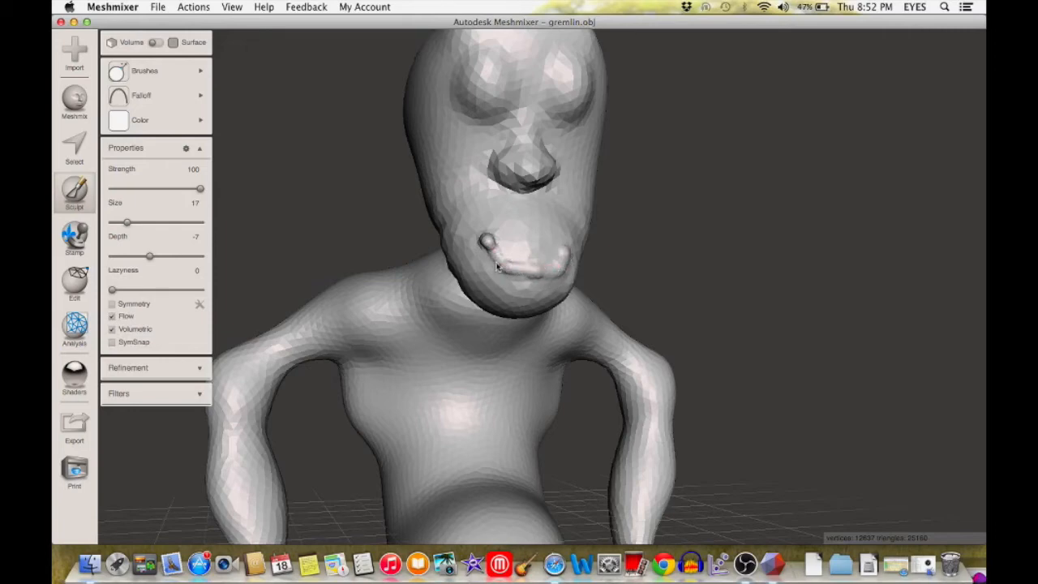
drag(510, 268, 536, 274)
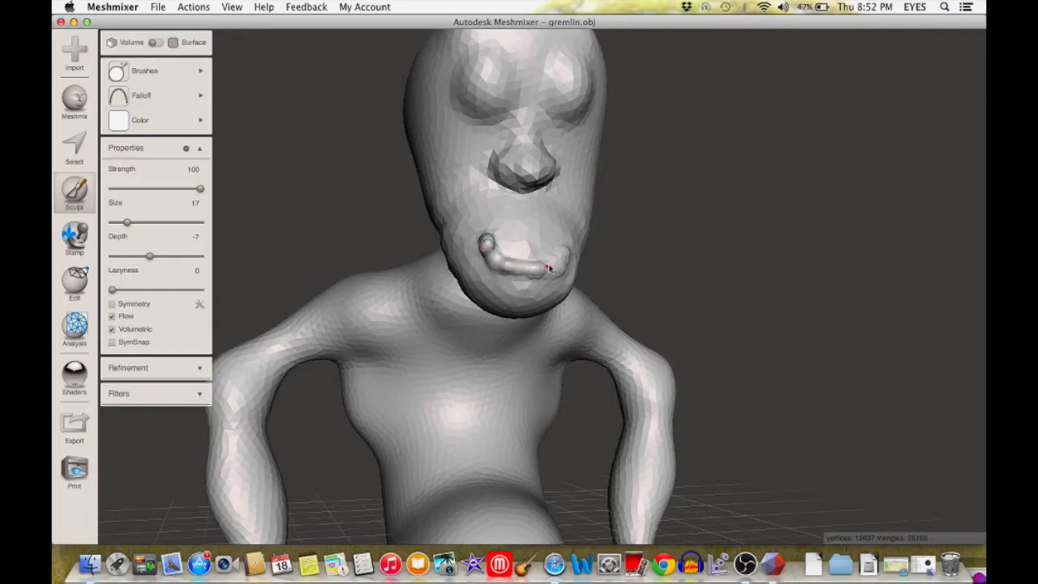
right_drag(540, 274, 549, 300)
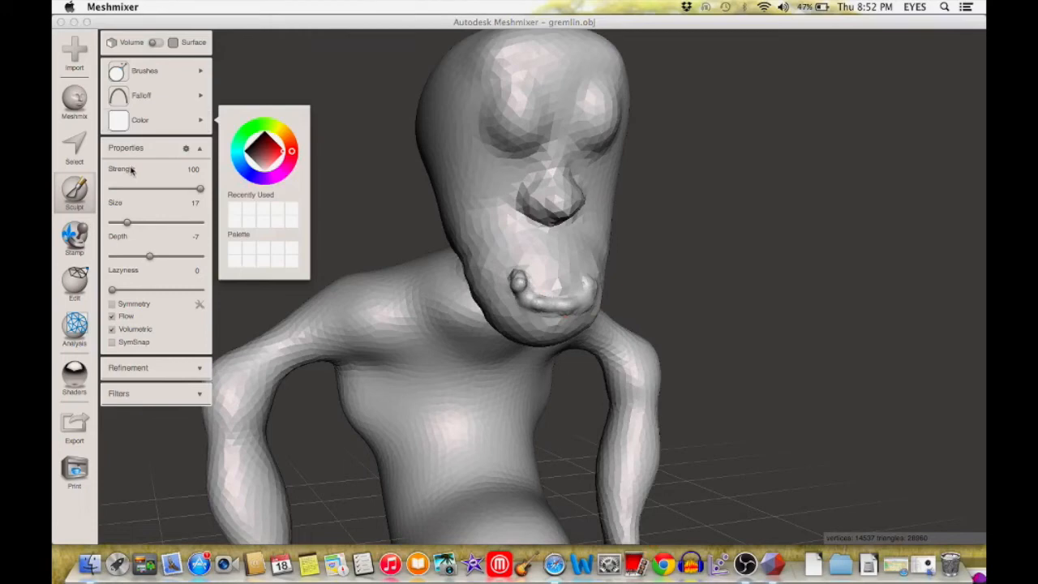
Step: Smooth the sculpted lower lip with the BubbleSmooth brush at strength 50 and size 42
mouse_move(148, 81)
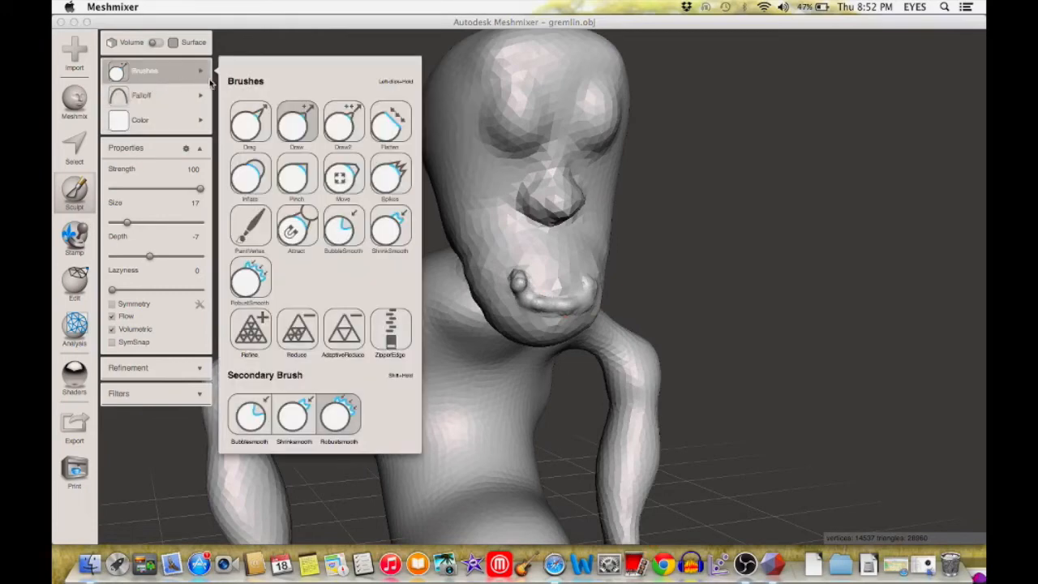
click(341, 229)
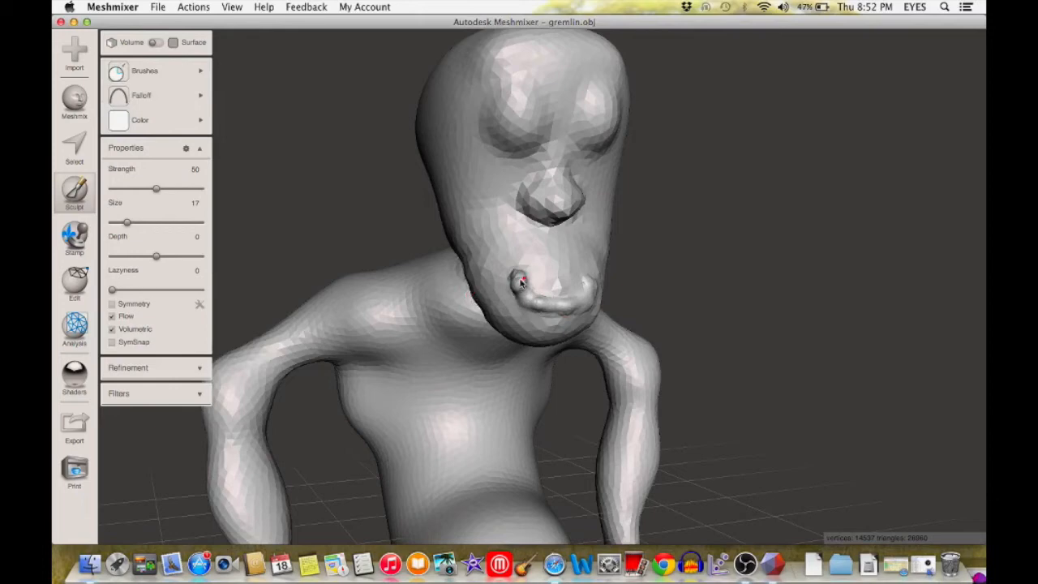
drag(142, 225, 154, 226)
mouse_move(526, 359)
mouse_down()
mouse_move(519, 284)
mouse_move(563, 303)
mouse_move(586, 298)
mouse_move(558, 306)
mouse_move(513, 290)
mouse_move(581, 300)
mouse_move(494, 288)
mouse_move(511, 275)
mouse_move(567, 314)
mouse_up()
right_drag(567, 314, 539, 316)
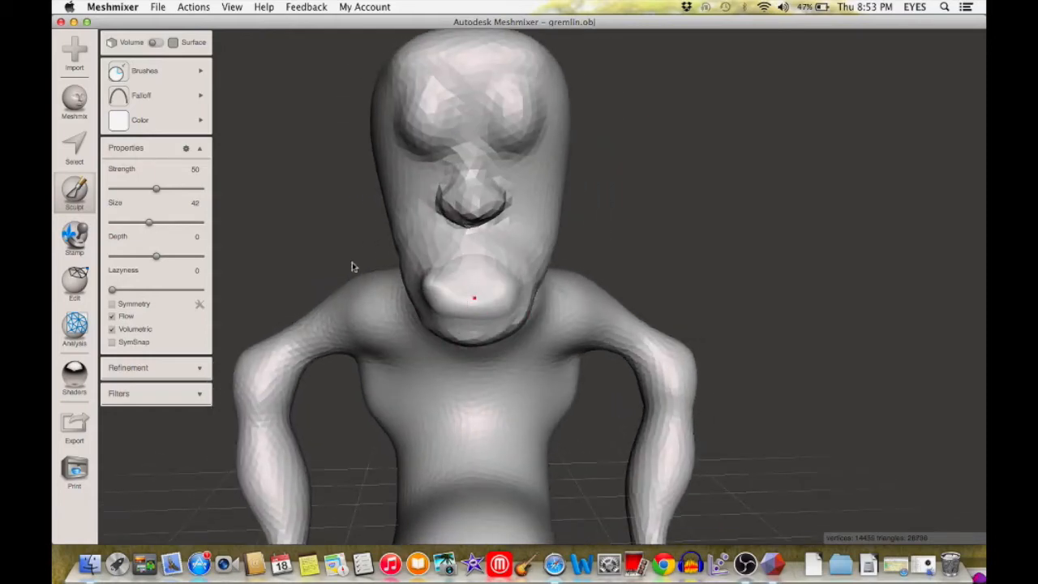
Step: Choose the Spikes brush at size 8, try a thin spike at each corner of the lower lip, and undo both
click(180, 72)
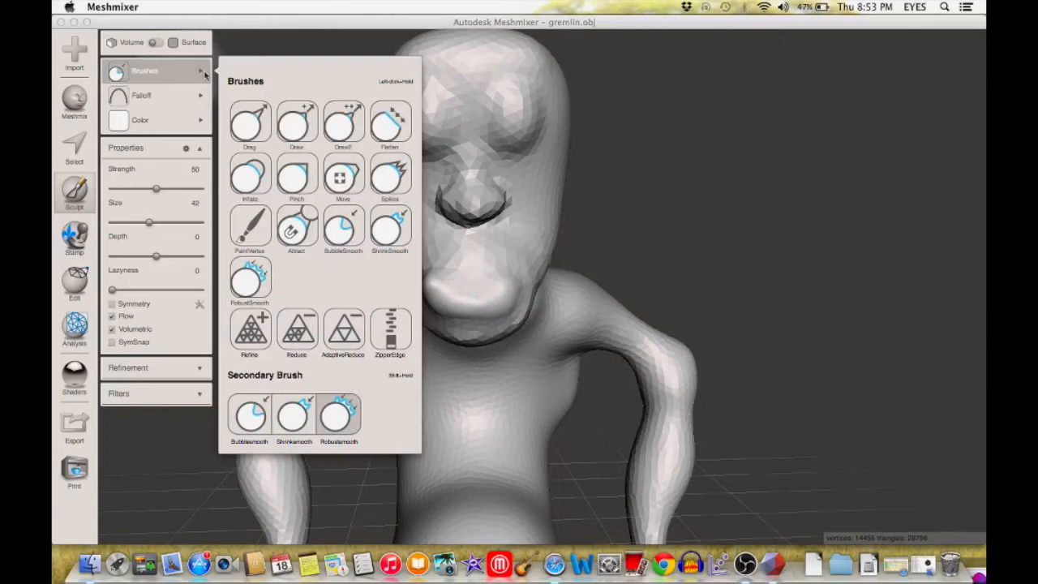
click(387, 173)
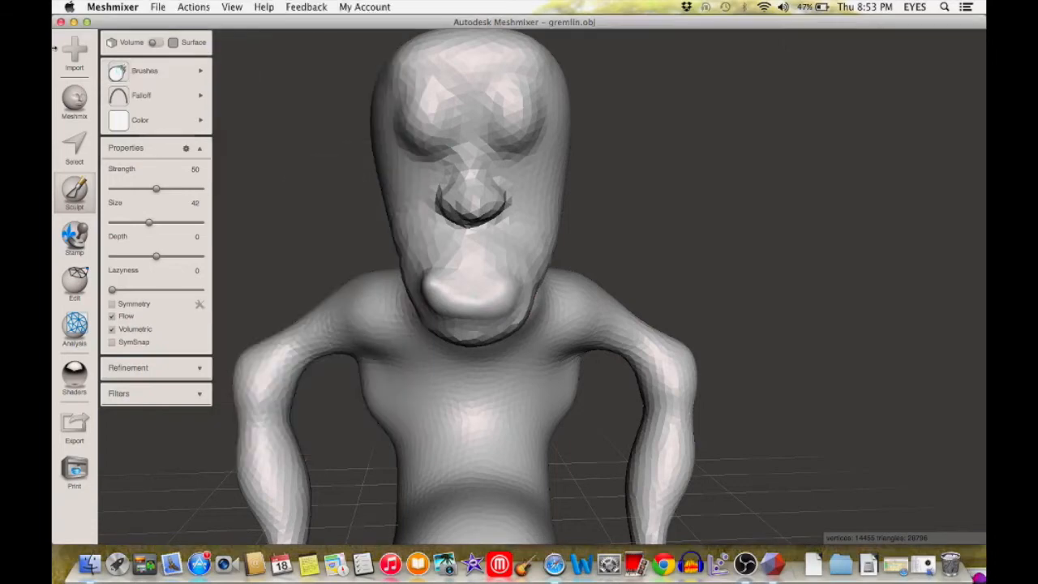
drag(147, 224, 119, 225)
right_drag(472, 282, 467, 393)
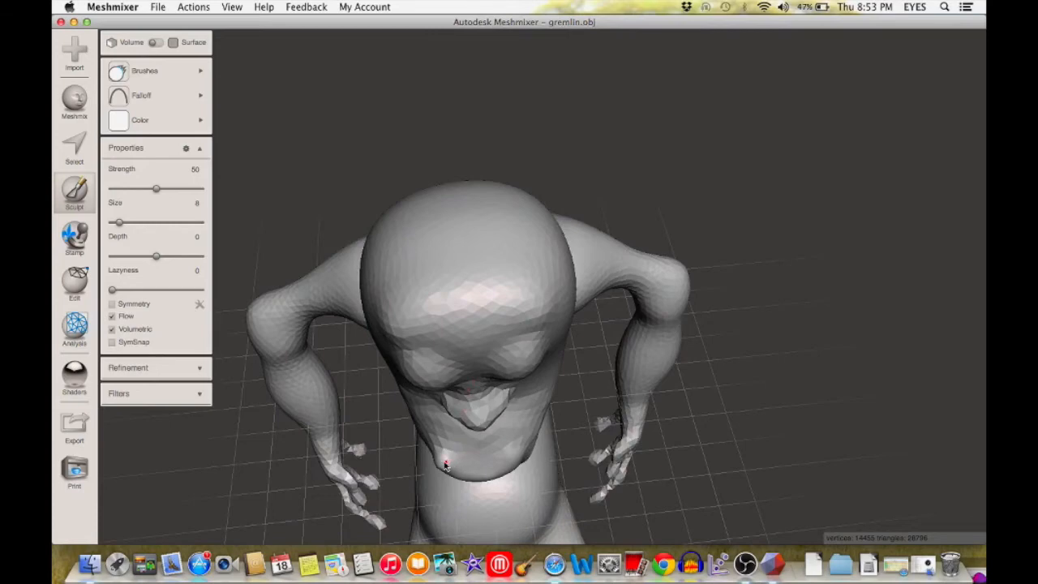
right_drag(511, 465, 506, 370)
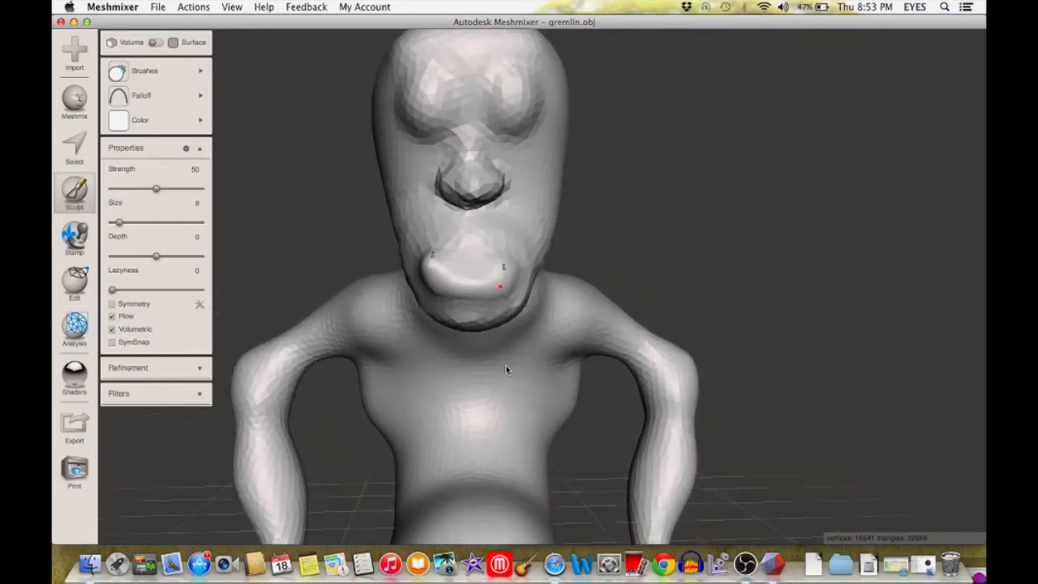
key(super+z)
key(super+z)
Step: Raise a thicker fang at each corner of the lower lip with the Spikes brush at size 22
right_drag(496, 261, 490, 371)
drag(489, 423, 489, 427)
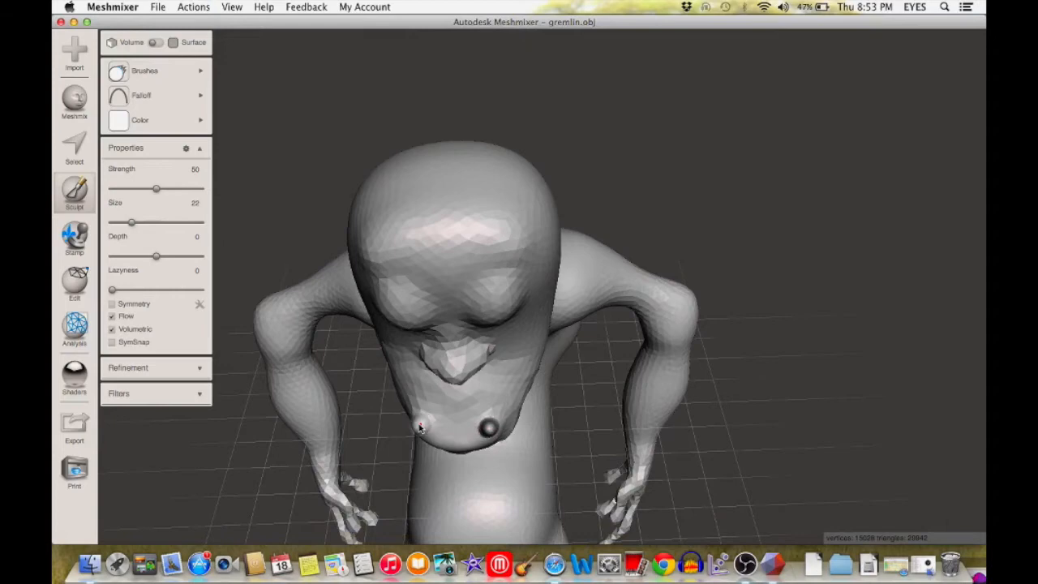
click(421, 427)
mouse_move(420, 427)
right_down()
mouse_move(449, 348)
mouse_move(479, 345)
mouse_move(473, 416)
right_up()
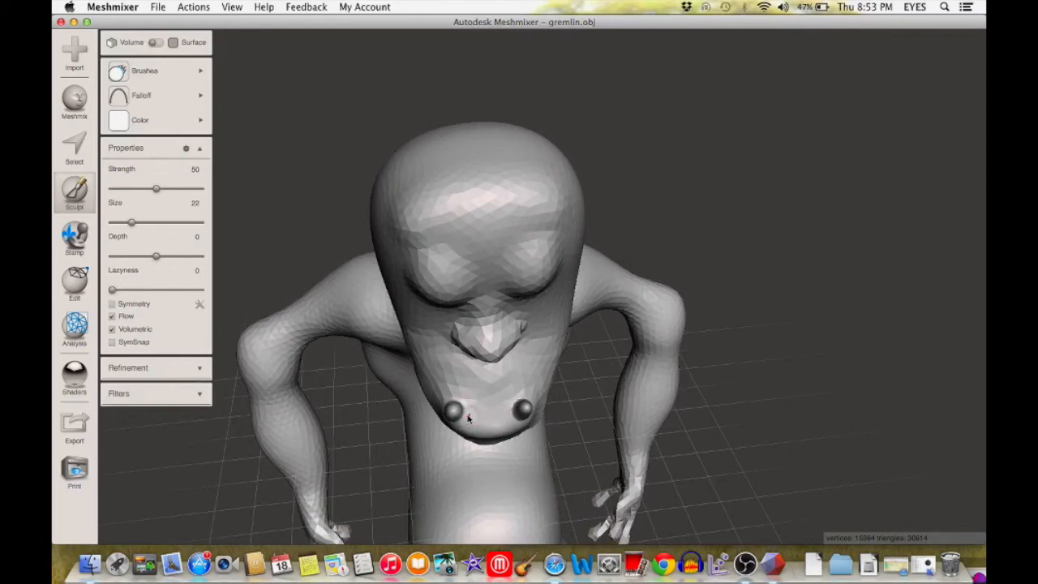
Step: Add a row of small teeth along the lower lip between the two fangs with the Spikes brush
drag(467, 418, 491, 423)
mouse_move(501, 419)
right_down()
mouse_move(505, 359)
mouse_move(491, 420)
right_up()
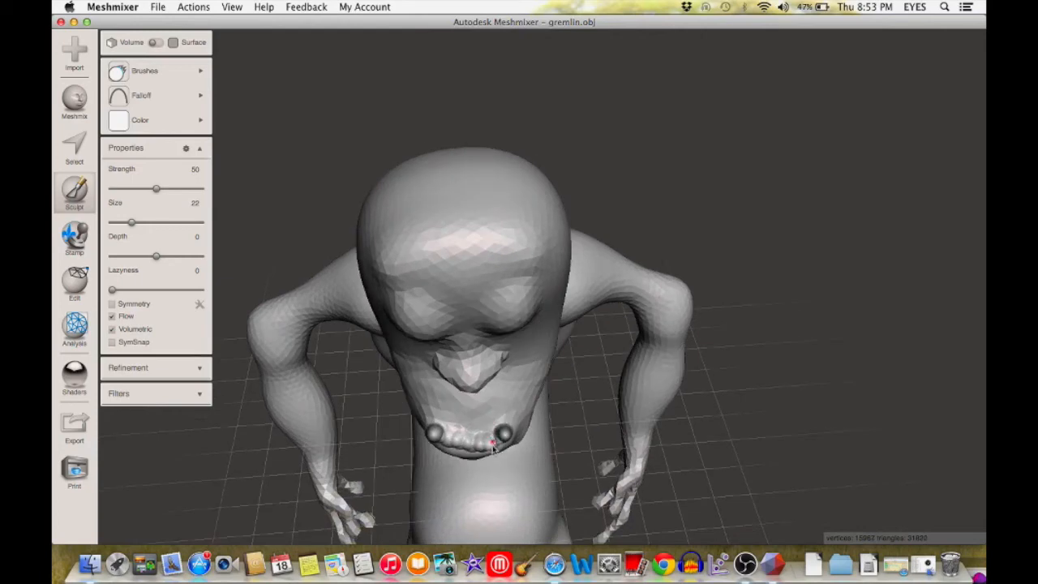
right_drag(487, 449, 503, 396)
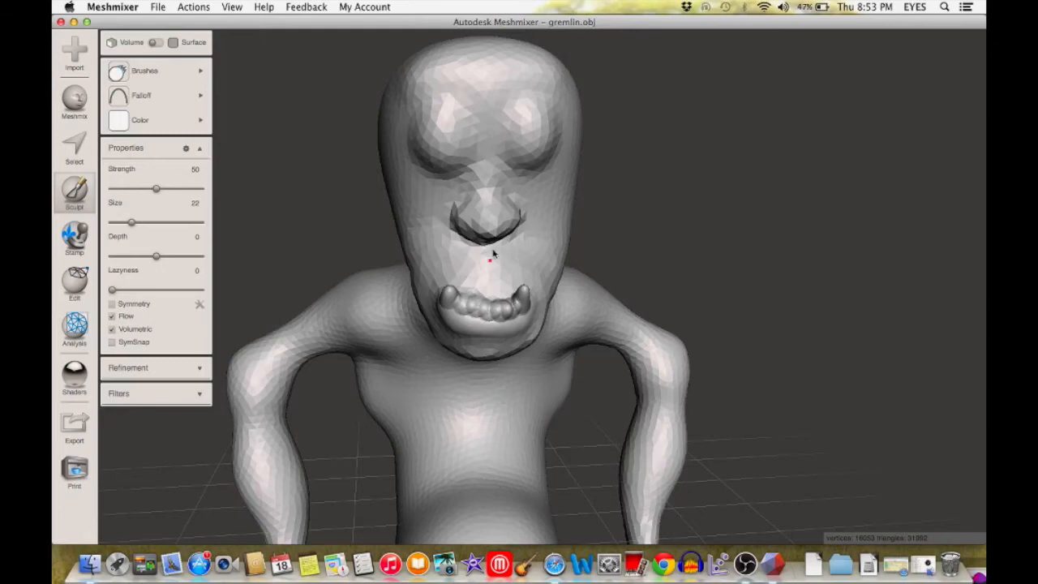
scroll(610, 286, down, 5)
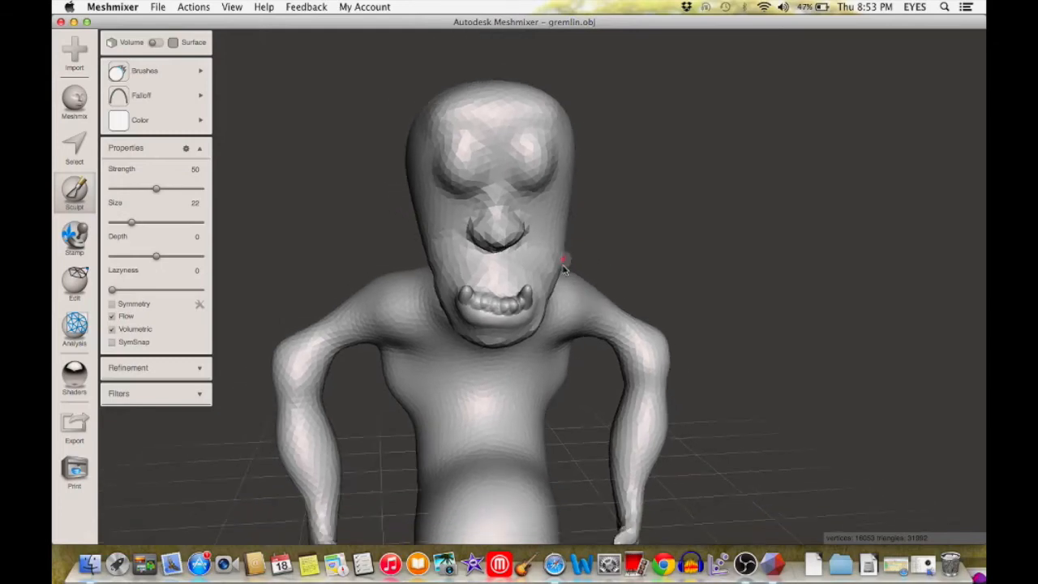
scroll(541, 245, down, 5)
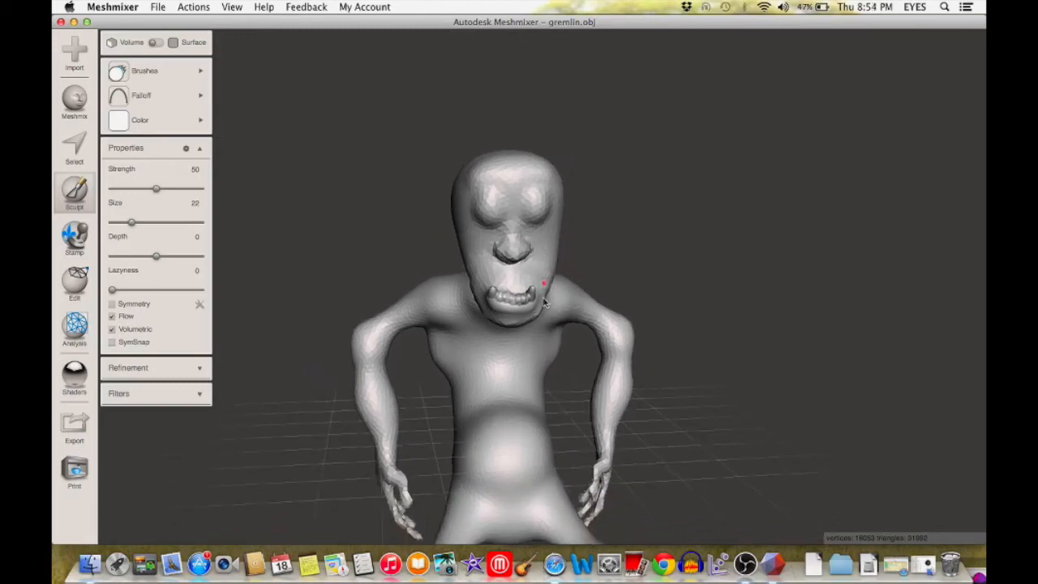
scroll(549, 226, up, 2)
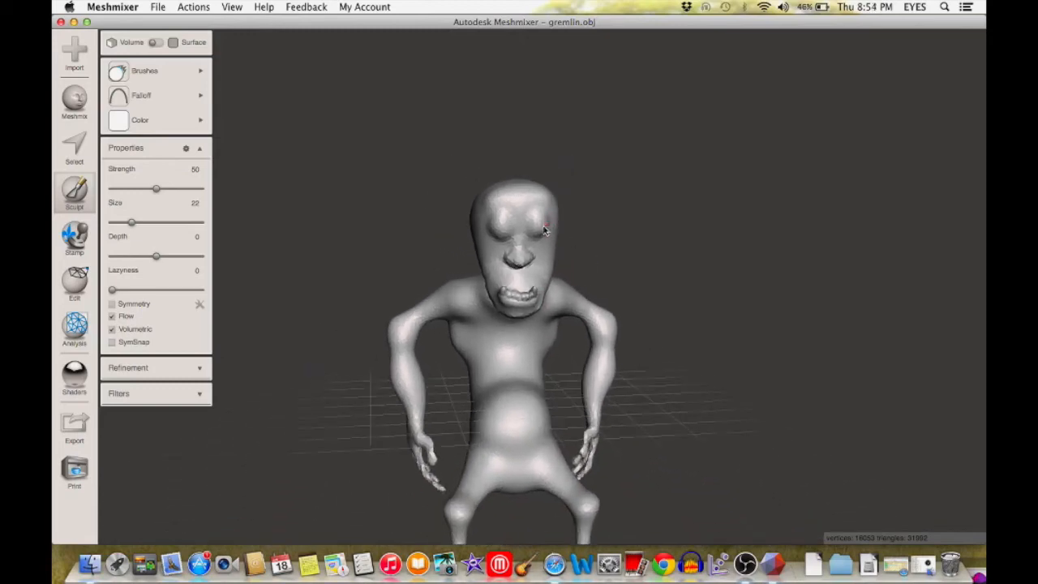
Step: Try to raise a horn on each side of the forehead with the Spikes brush at size 46, and undo the attempt
right_drag(541, 258, 531, 352)
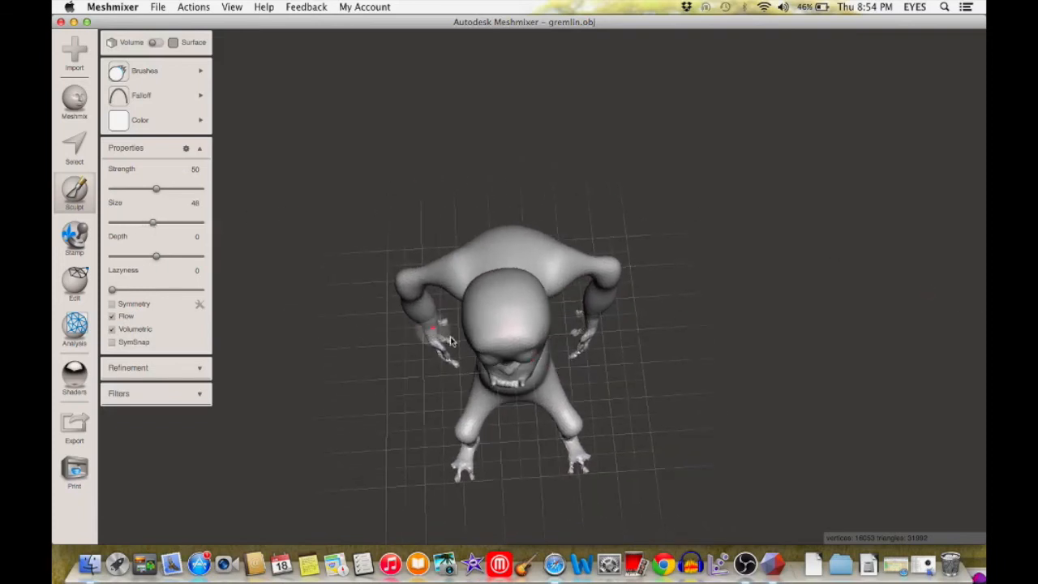
right_drag(468, 345, 532, 338)
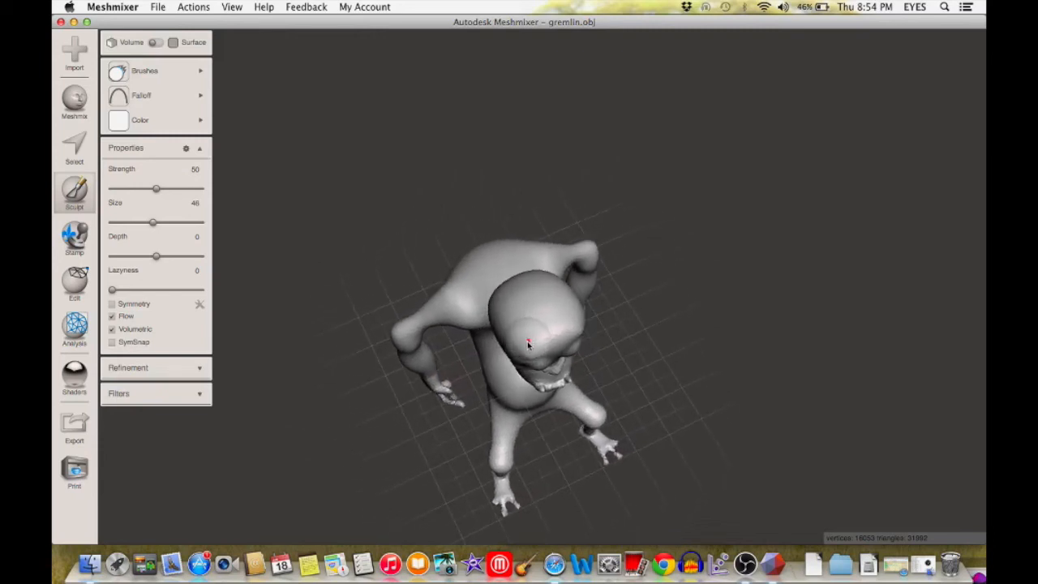
drag(527, 342, 529, 345)
mouse_move(529, 345)
right_down()
mouse_move(519, 349)
mouse_move(498, 316)
right_up()
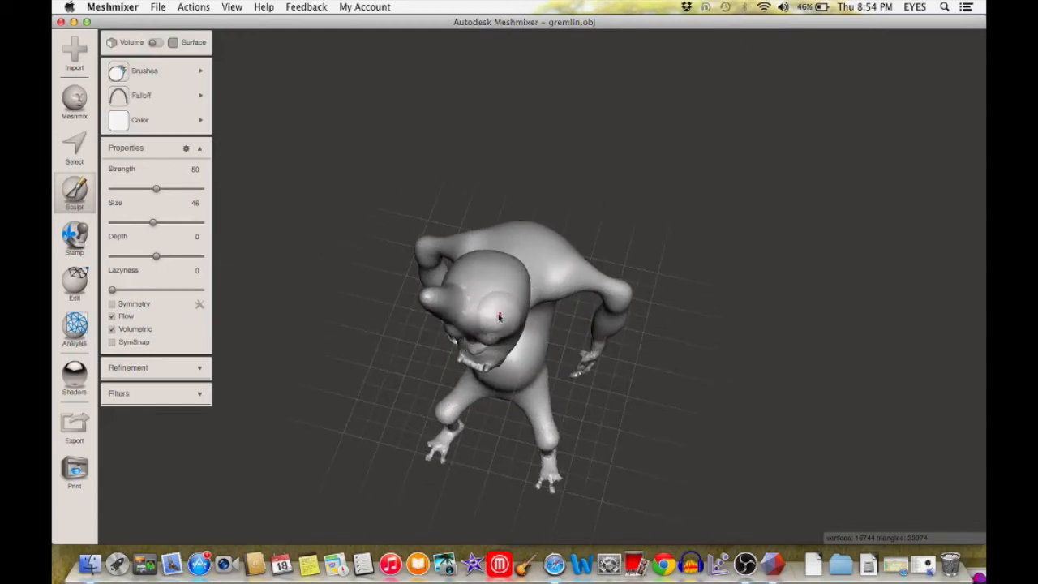
right_drag(496, 318, 523, 302)
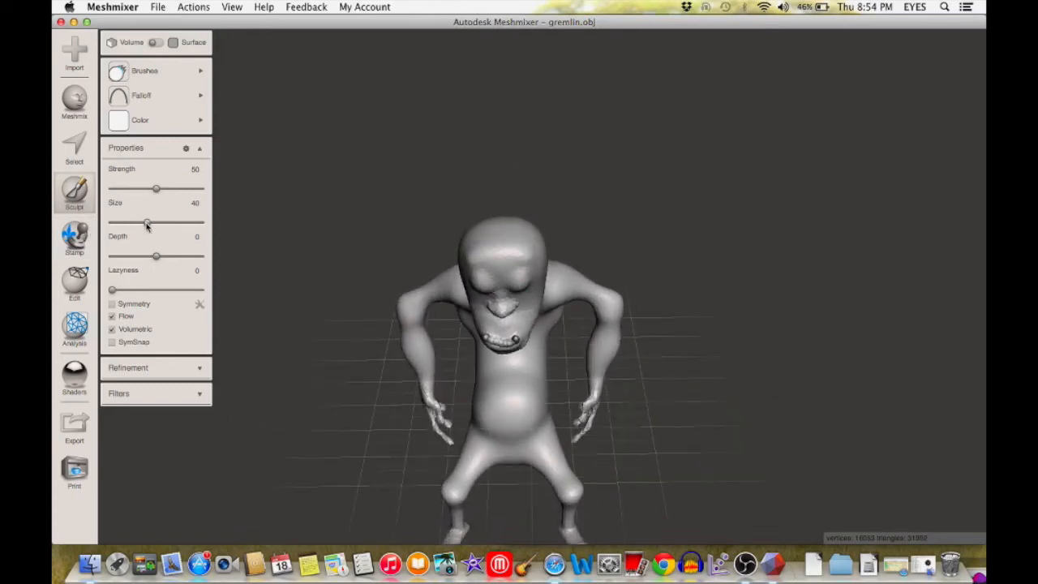
Step: Raise a slimmer horn on each side of the forehead with the Spikes brush at size 34
mouse_move(408, 262)
right_down()
mouse_move(365, 343)
mouse_move(327, 332)
mouse_move(317, 346)
mouse_move(434, 294)
mouse_move(531, 307)
mouse_move(520, 344)
mouse_move(550, 362)
right_up()
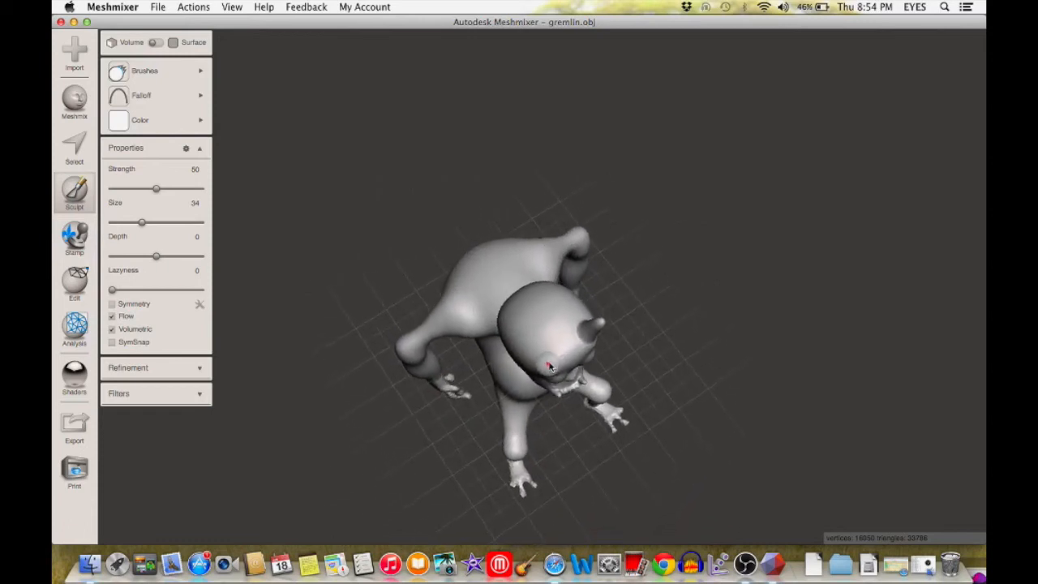
click(551, 362)
right_drag(570, 357, 528, 227)
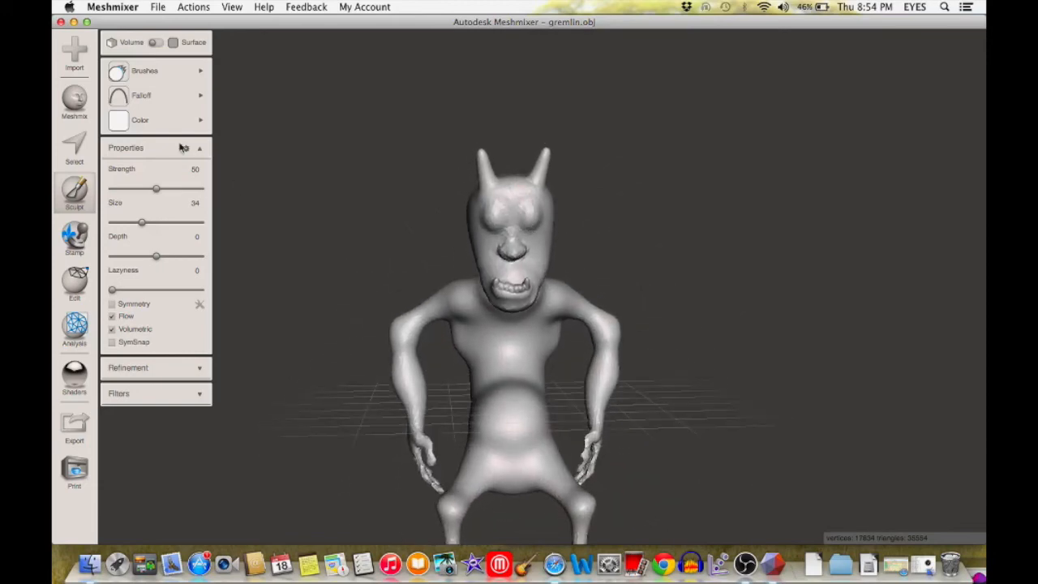
Step: Flatten the gremlin's bulging belly with the BubbleSmooth brush at strength 50 and size 84
right_drag(579, 294, 731, 292)
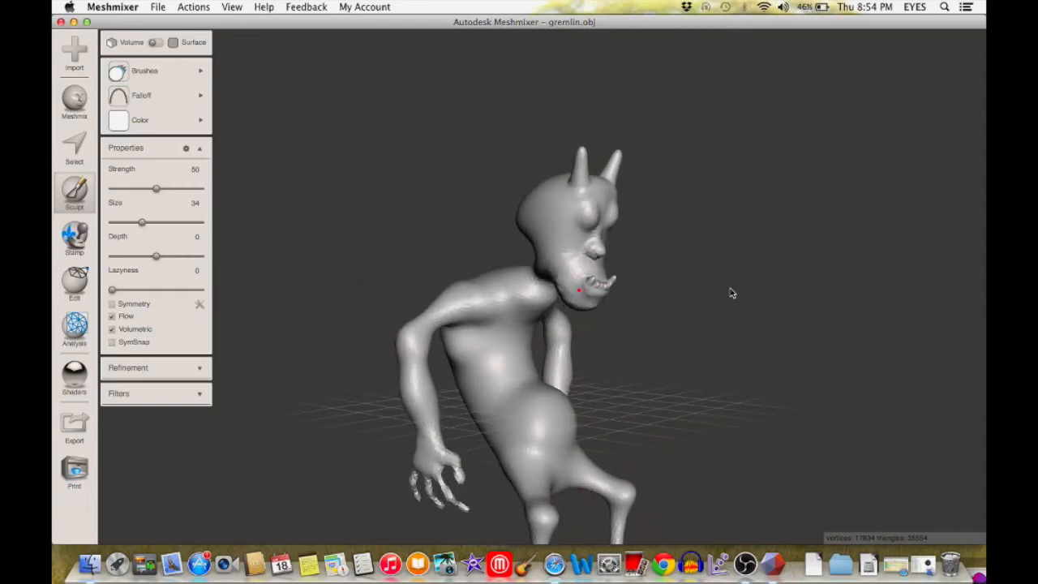
click(139, 79)
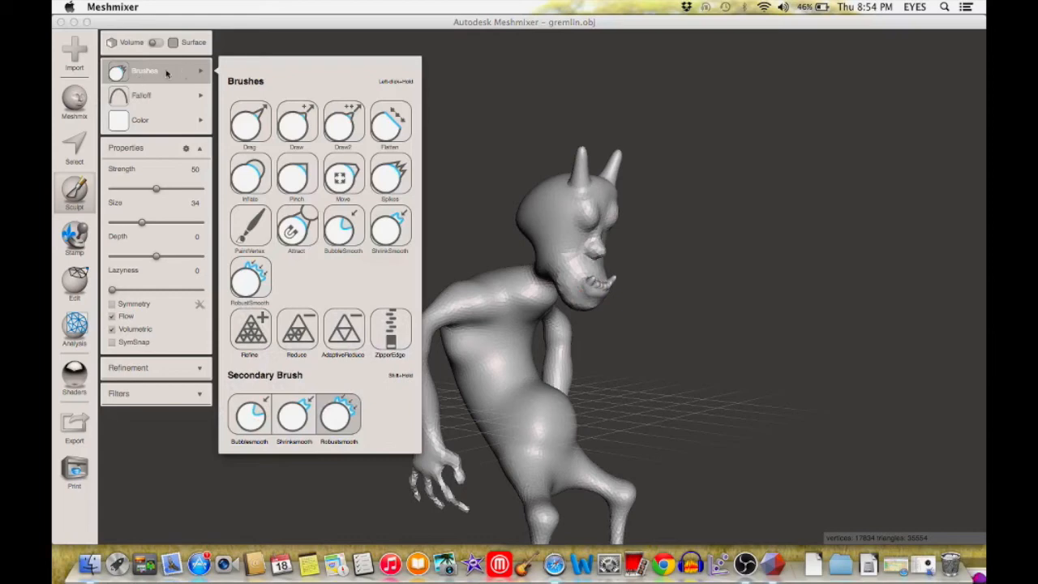
click(341, 231)
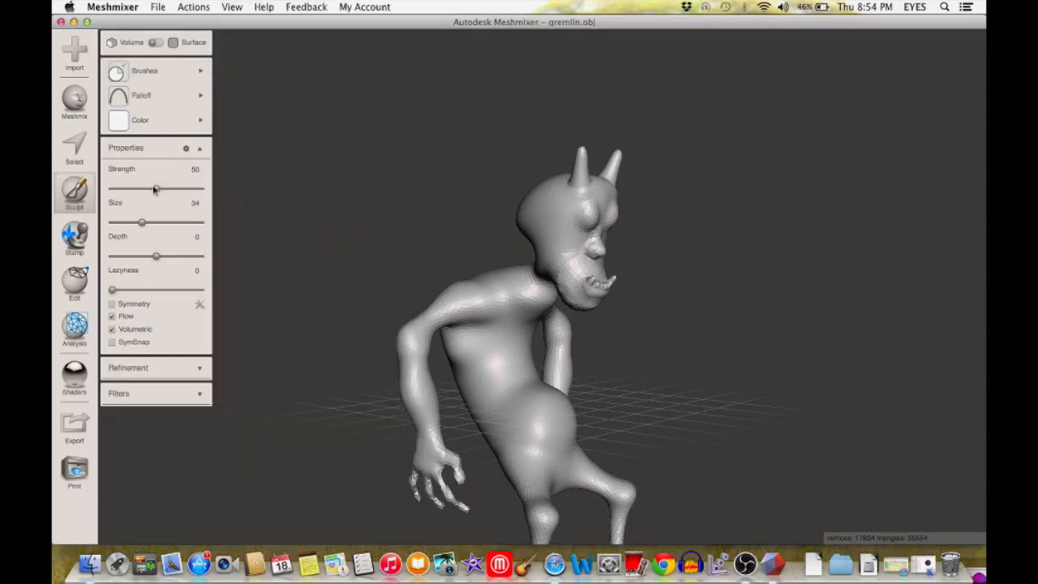
drag(184, 222, 190, 222)
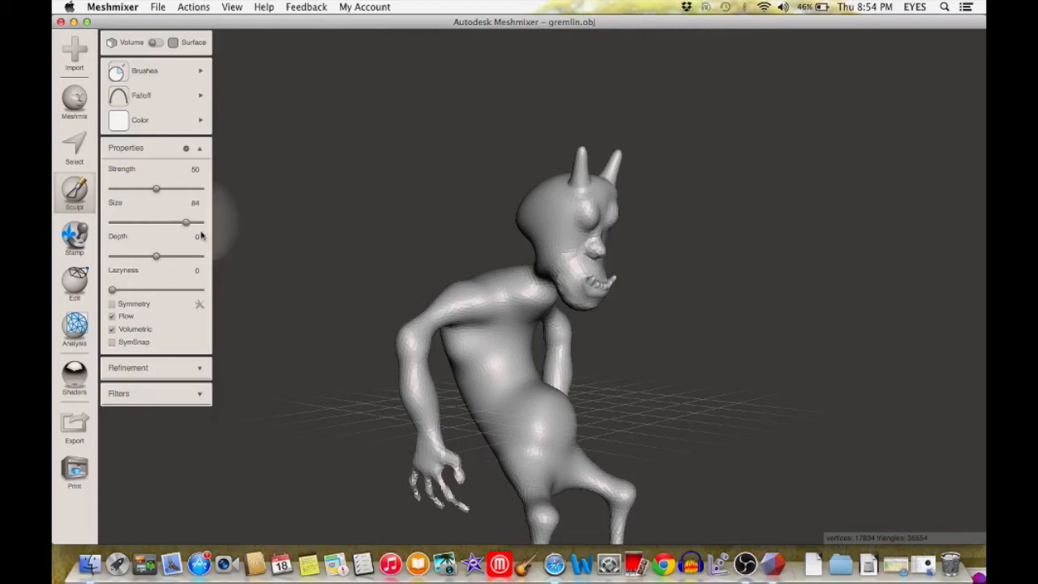
right_drag(546, 418, 516, 415)
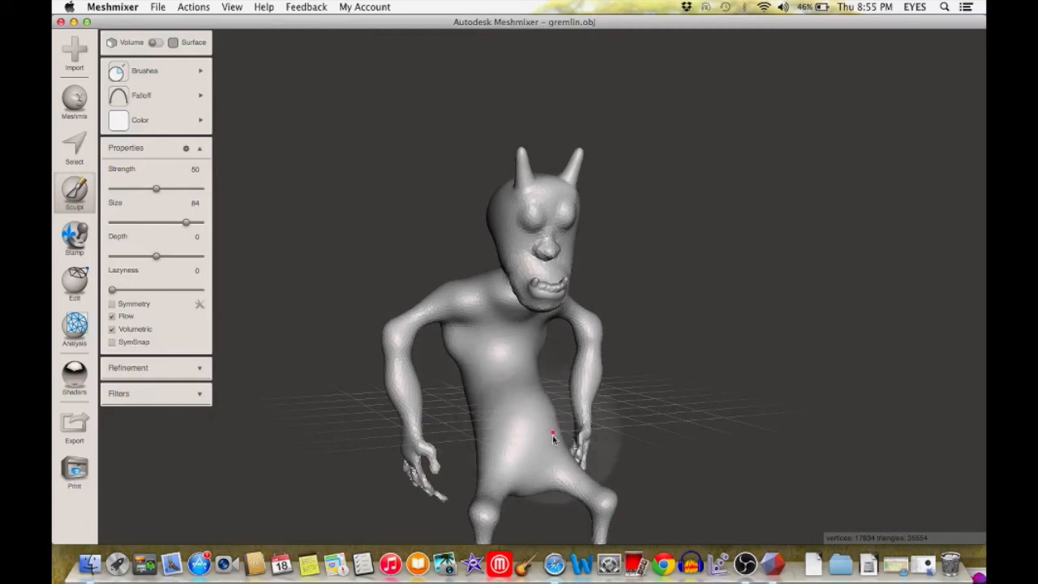
right_drag(556, 416, 344, 405)
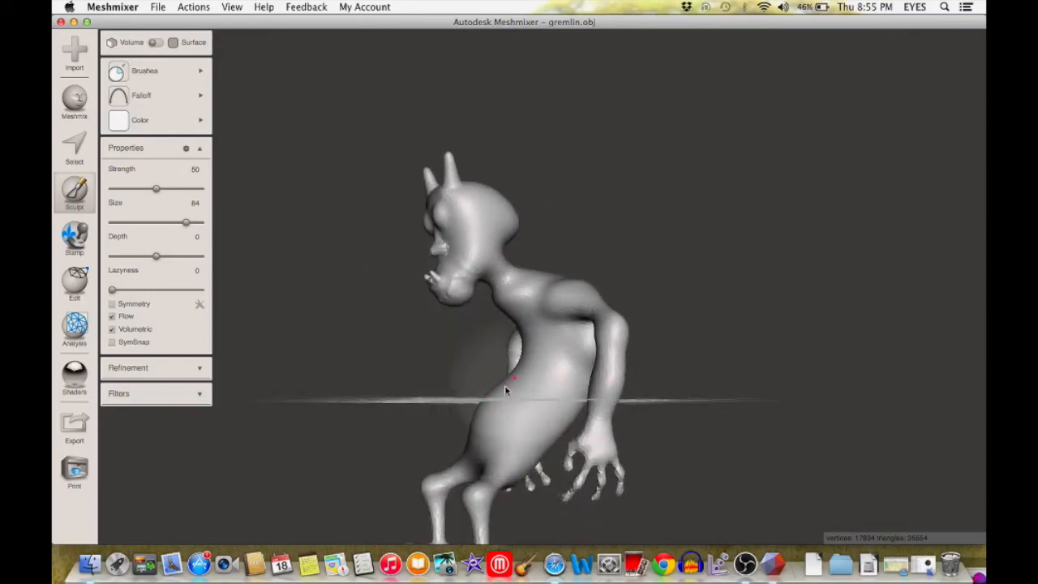
drag(477, 423, 496, 399)
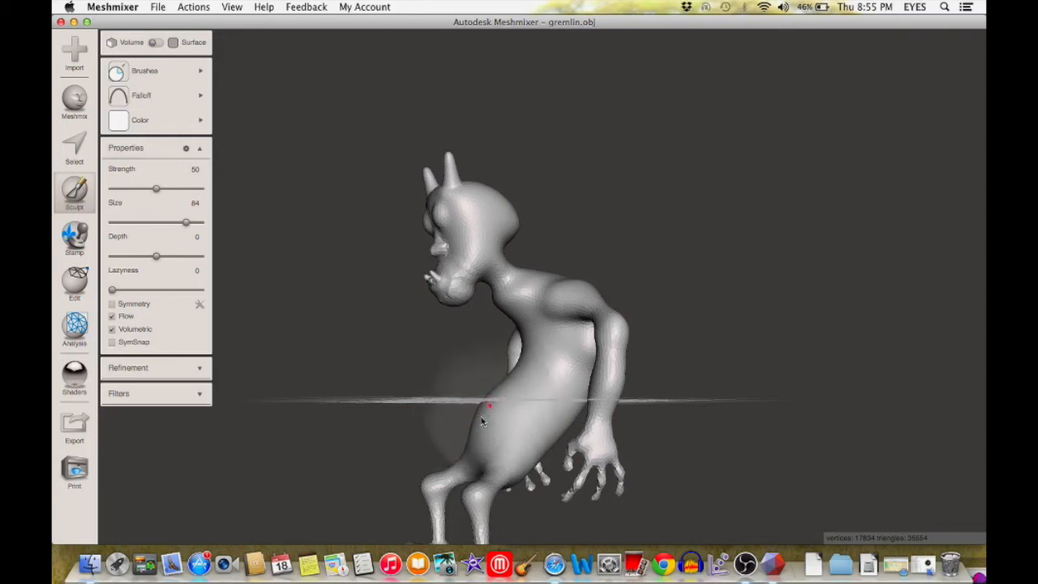
right_drag(582, 440, 691, 456)
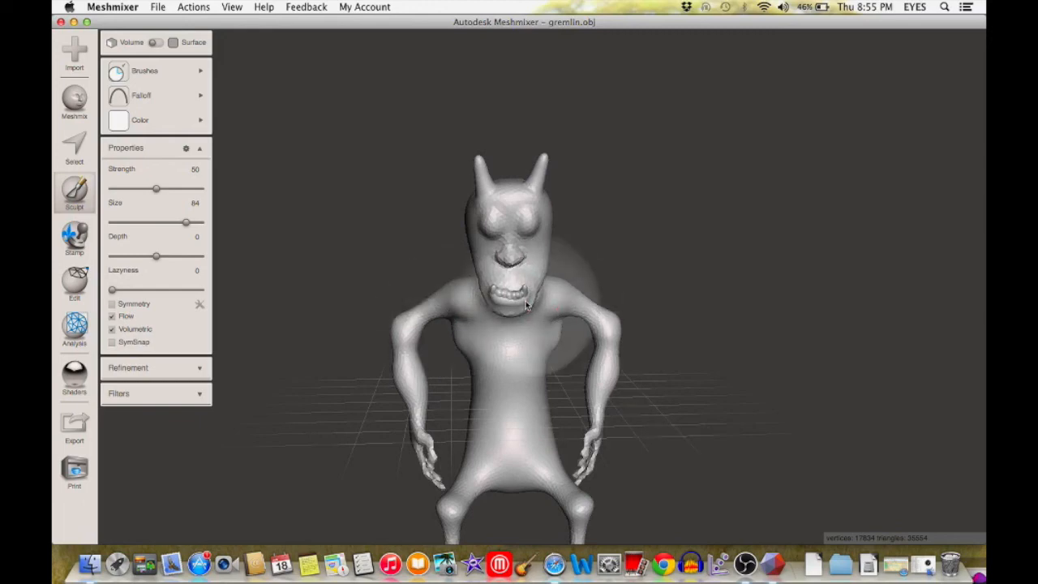
mouse_move(563, 360)
right_down()
mouse_move(640, 311)
mouse_move(750, 317)
mouse_move(621, 310)
right_up()
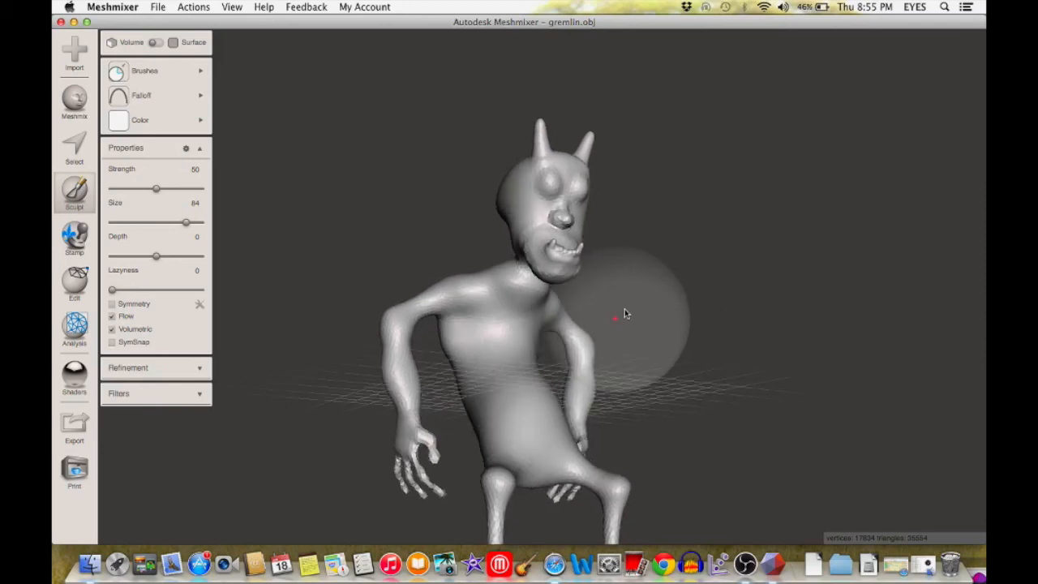
right_drag(580, 354, 541, 443)
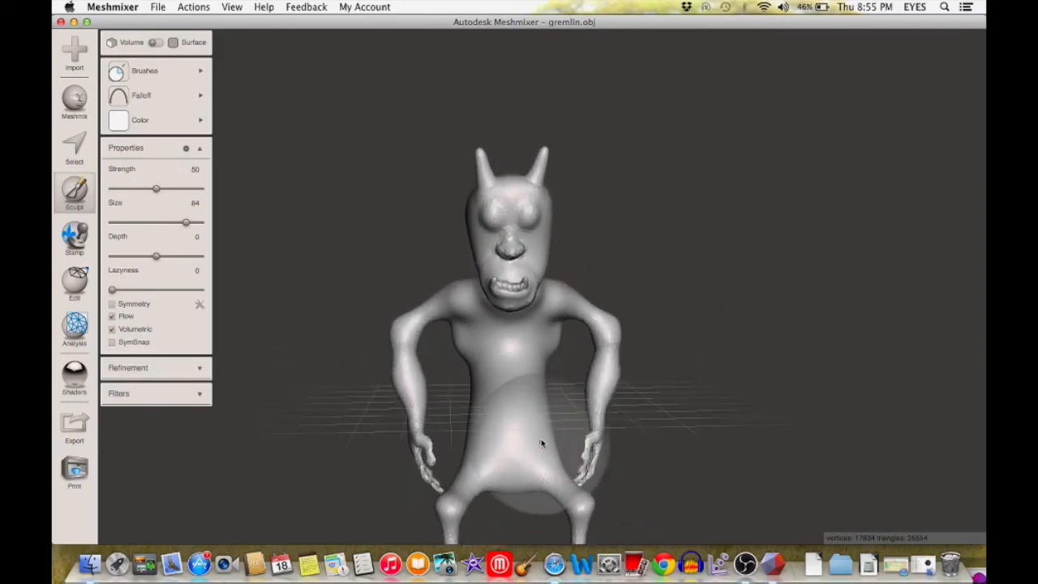
mouse_move(687, 445)
right_down()
mouse_move(658, 435)
mouse_move(689, 433)
mouse_move(643, 427)
right_up()
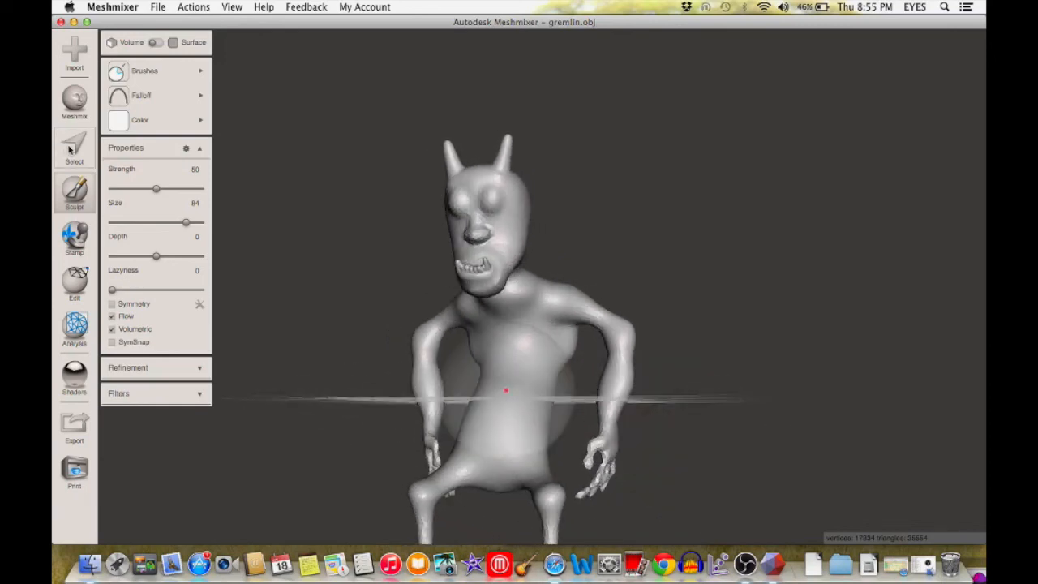
right_drag(630, 364, 723, 380)
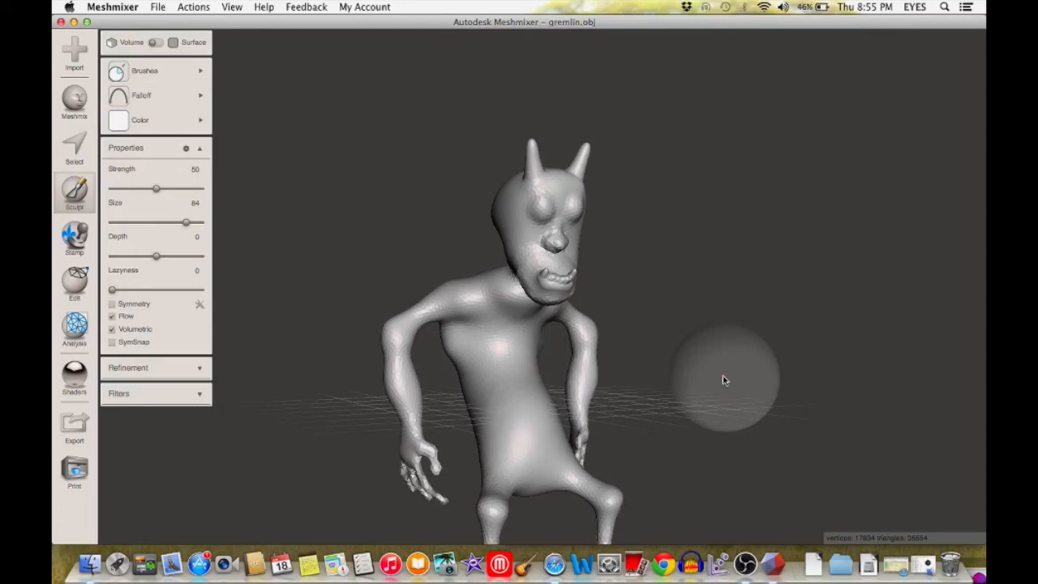
right_drag(723, 346, 706, 346)
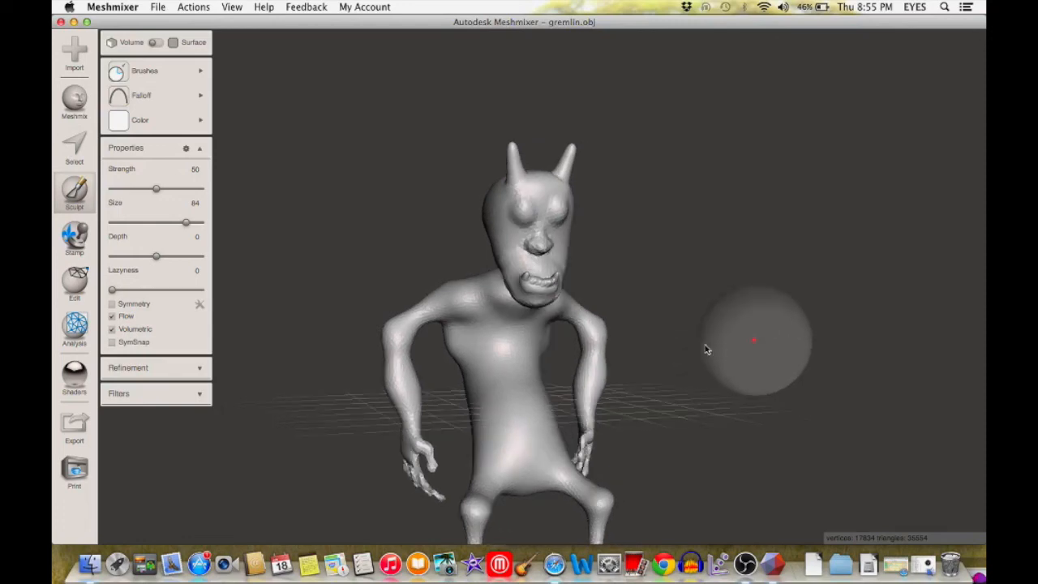